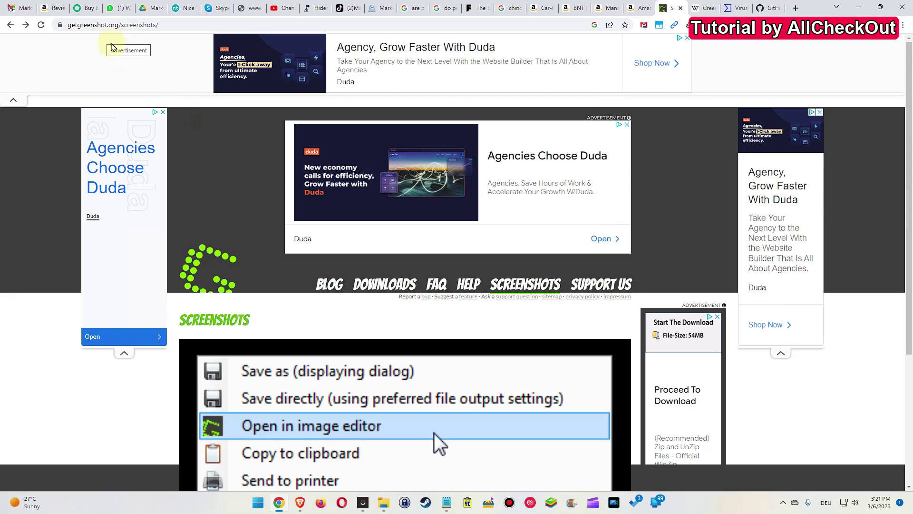
Scroll down the getgreenshot.org Screenshots page to the screenshot slideshow
{"action": "scroll", "coordinate": [545, 252], "scroll_direction": "down", "scroll_amount": 4}
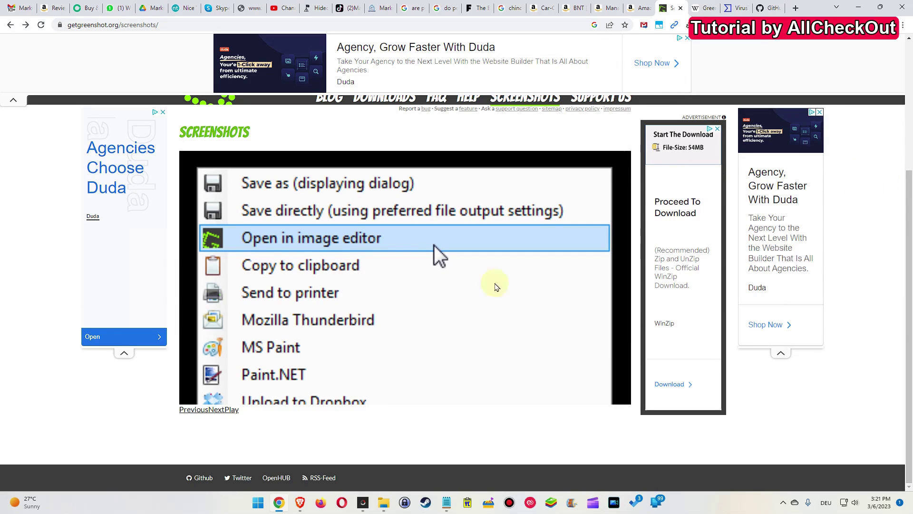
Run the slideshow, stop it on the 'What about .PNG?' editor example, and scroll back up
{"action": "left_click", "coordinate": [228, 410]}
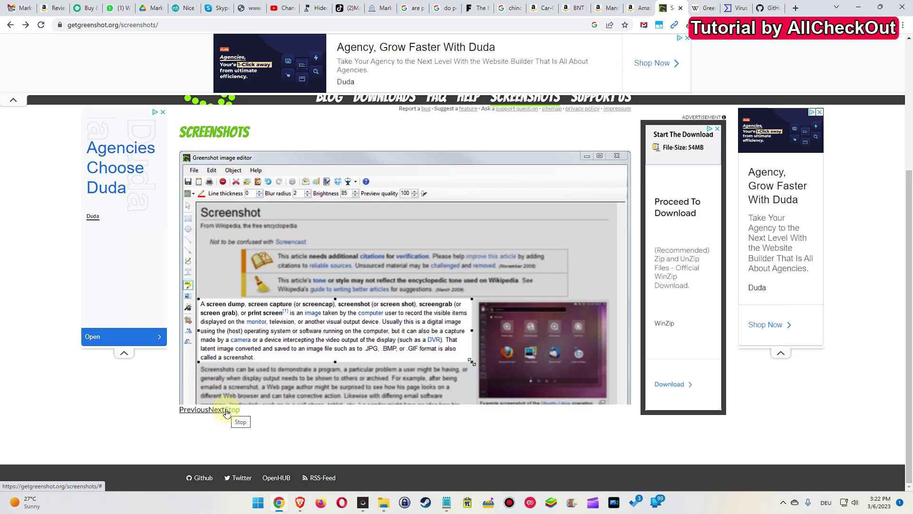
{"action": "left_click", "coordinate": [227, 410]}
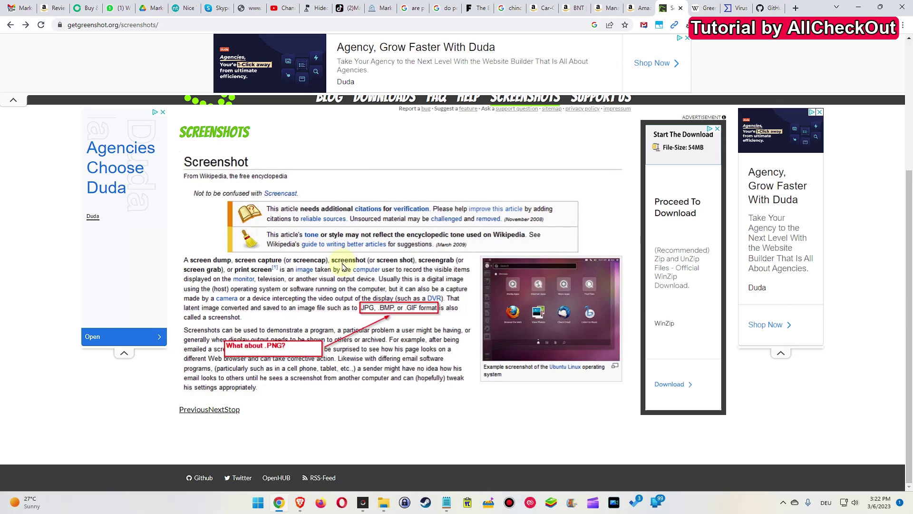
{"action": "left_click", "coordinate": [232, 409]}
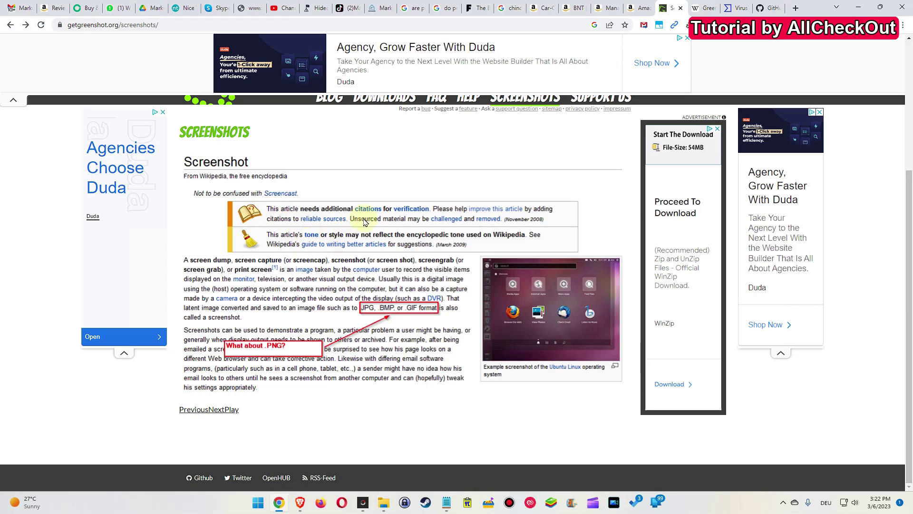
{"action": "scroll", "coordinate": [378, 229], "scroll_direction": "up", "scroll_amount": 2}
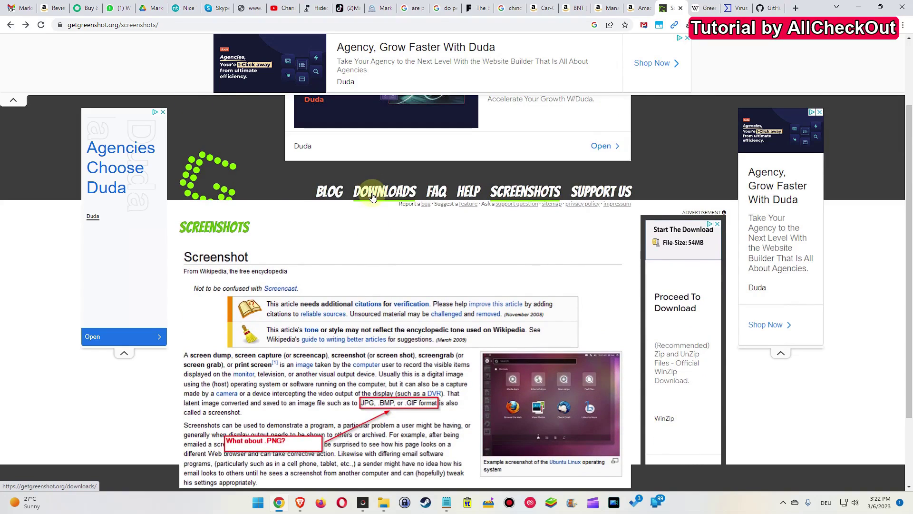
Open the Greenshot downloads page and view the installer's 0/70 VirusTotal report
{"action": "left_click", "coordinate": [373, 196]}
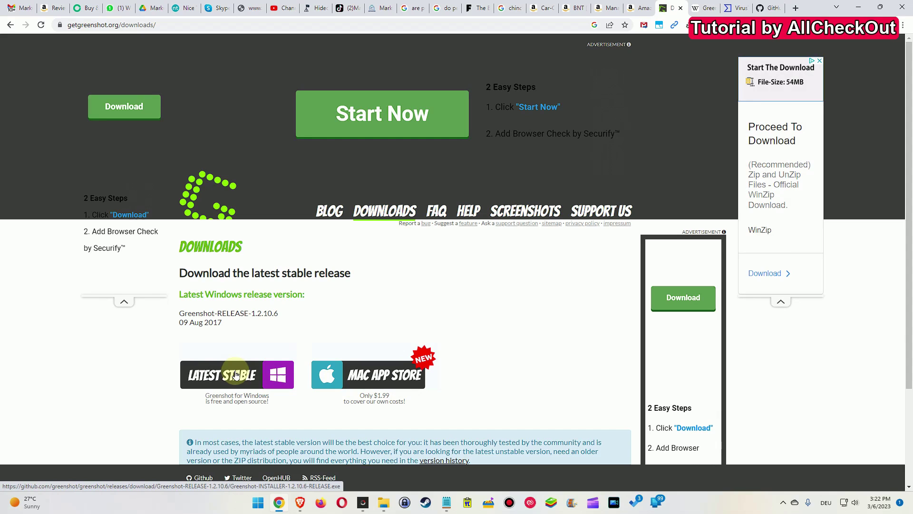
{"action": "left_click", "coordinate": [737, 8]}
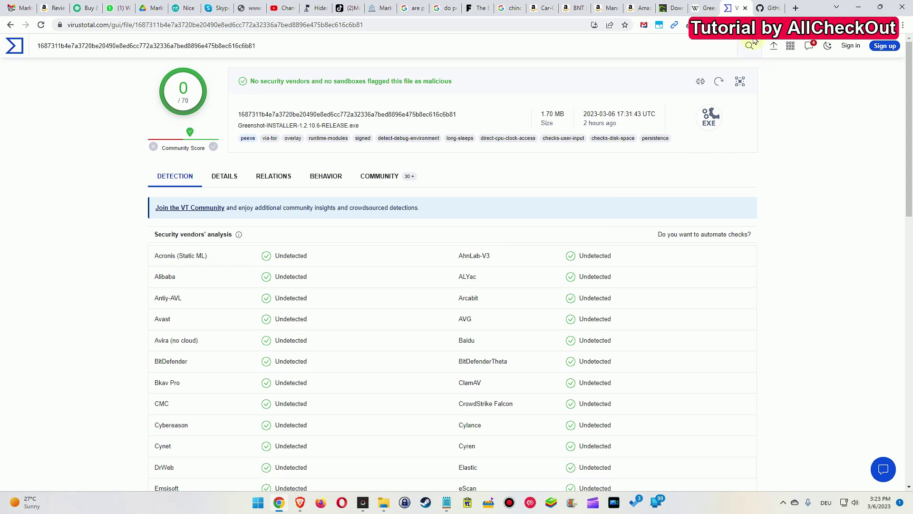
Close the VirusTotal tab and look through the Wikipedia Greenshot article and its infobox
{"action": "left_click", "coordinate": [746, 8]}
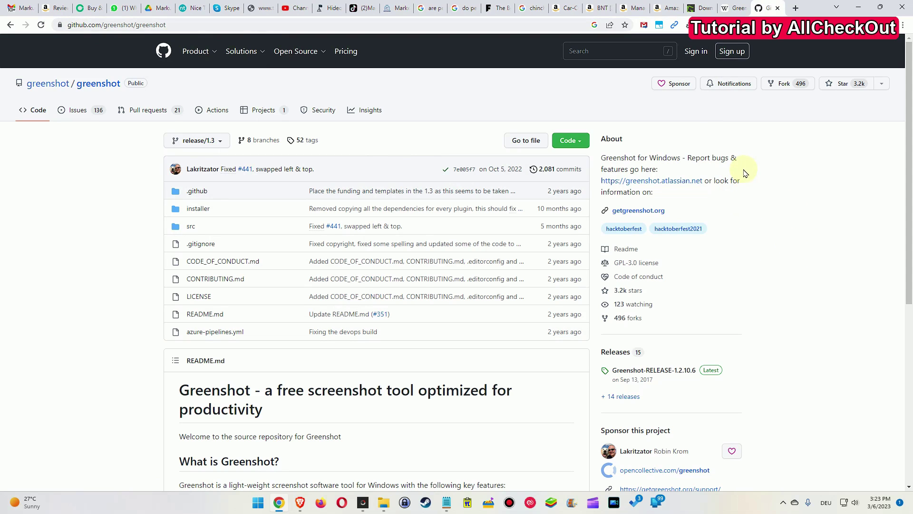
{"action": "left_click", "coordinate": [734, 8]}
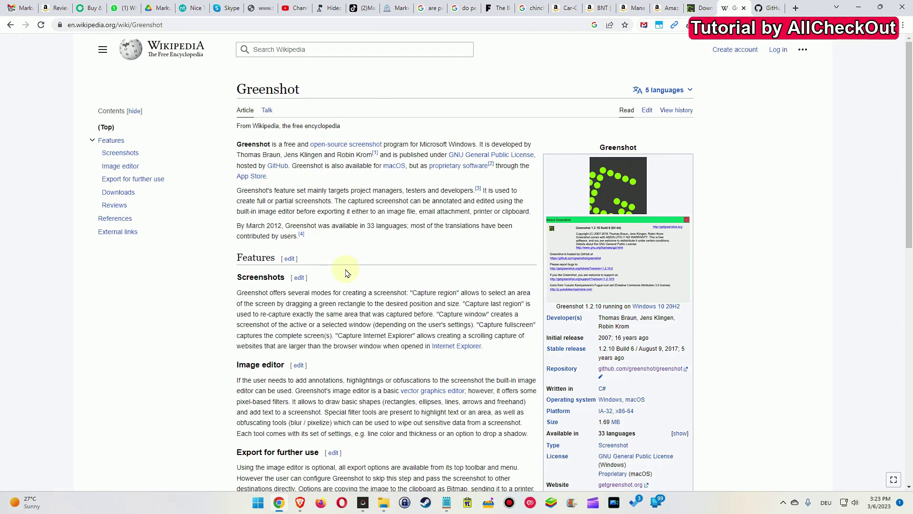
{"action": "scroll", "coordinate": [390, 280], "scroll_direction": "down", "scroll_amount": 2}
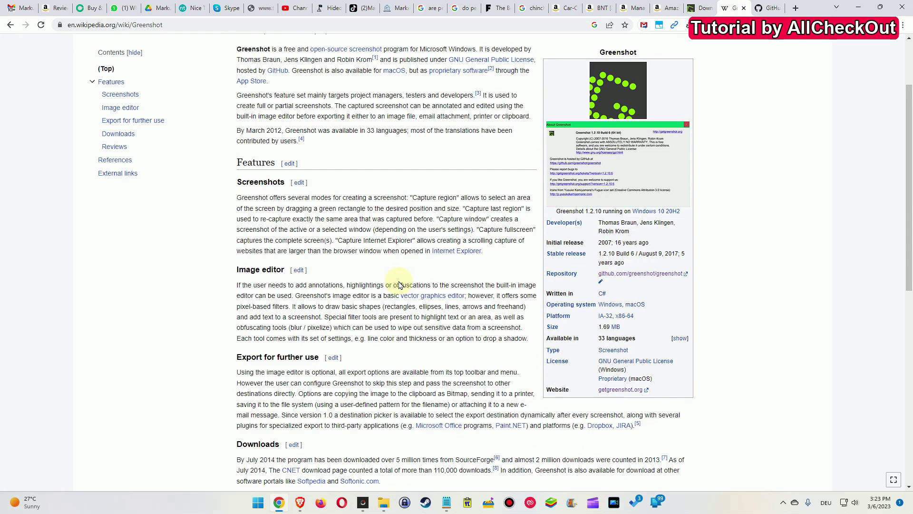
{"action": "scroll", "coordinate": [399, 283], "scroll_direction": "up", "scroll_amount": 2}
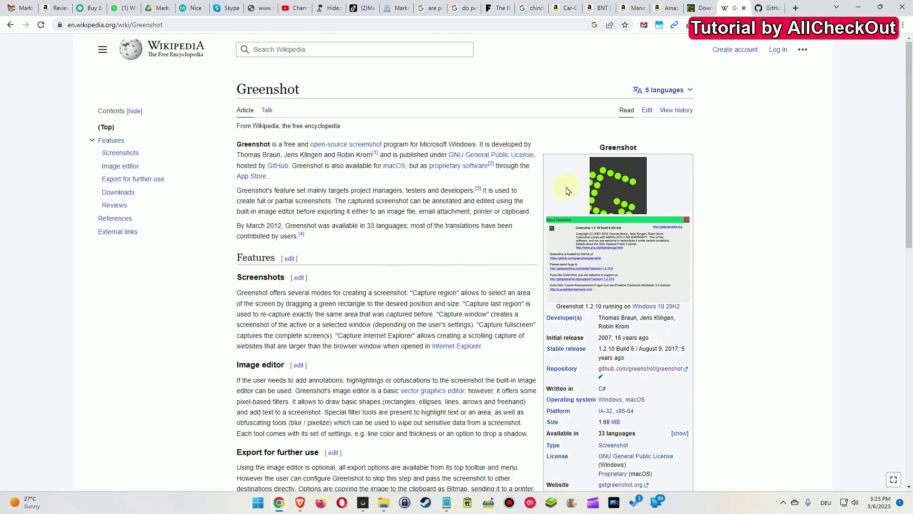
Return to getgreenshot.org's Screenshots page, then reposition the Greenshot Settings dialog
{"action": "left_click", "coordinate": [702, 8]}
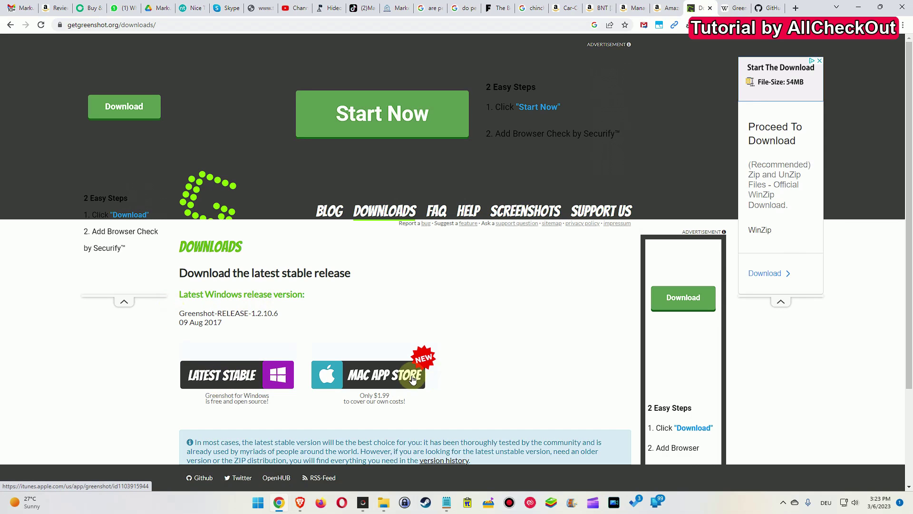
{"action": "scroll", "coordinate": [526, 184], "scroll_direction": "down", "scroll_amount": 1}
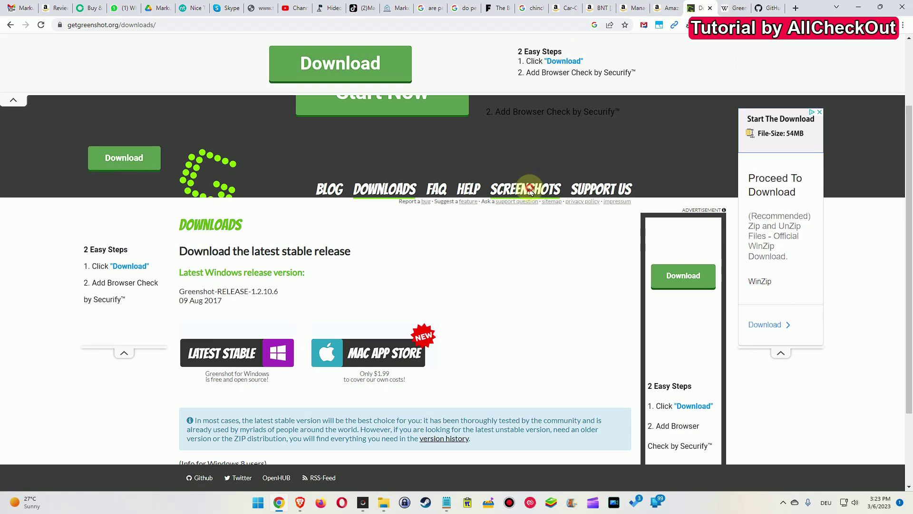
{"action": "left_click", "coordinate": [530, 189]}
{"action": "scroll", "coordinate": [464, 320], "scroll_direction": "down", "scroll_amount": 2}
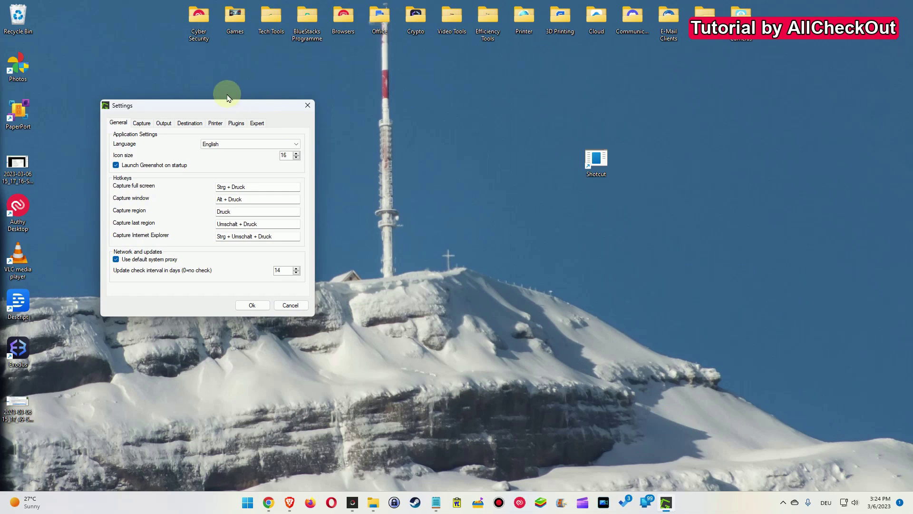
{"action": "left_click_drag", "start_coordinate": [269, 104], "coordinate": [418, 121]}
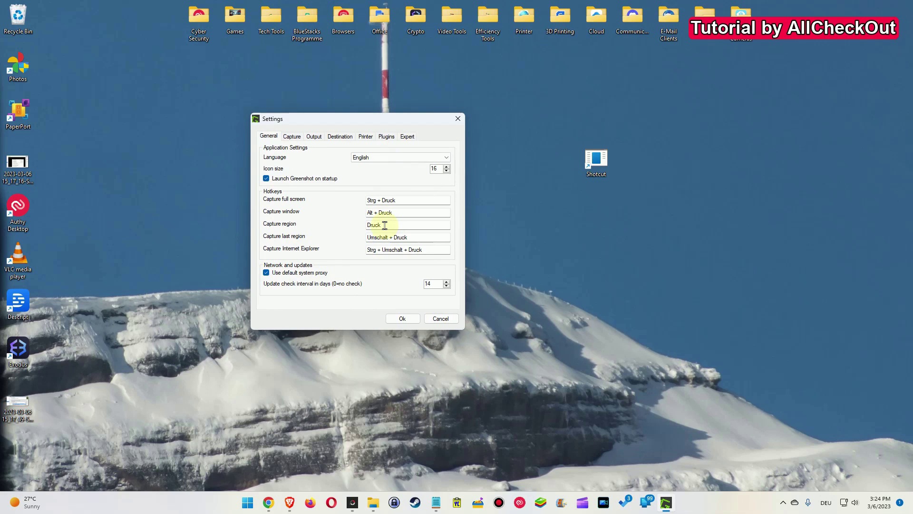
Keep English as the language, clear the Capture region hotkey field, apply, and close Settings
{"action": "left_click", "coordinate": [387, 157]}
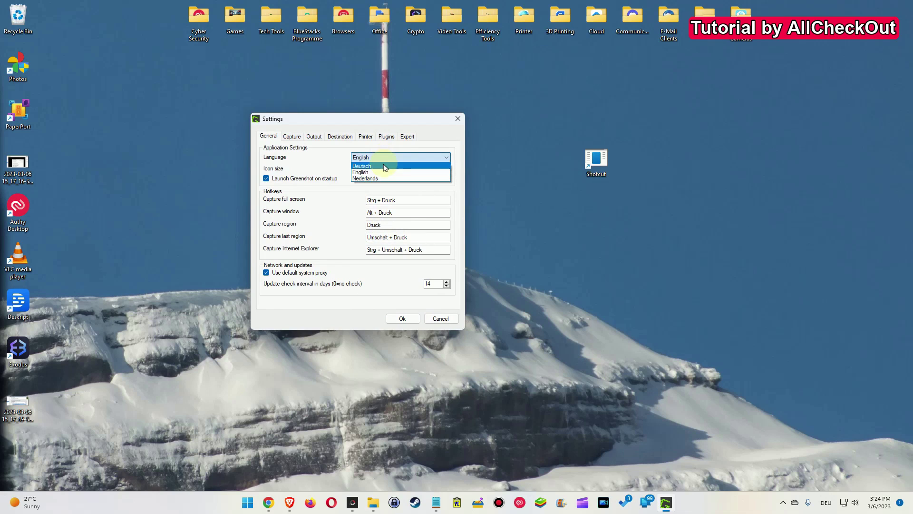
{"action": "left_click", "coordinate": [371, 174]}
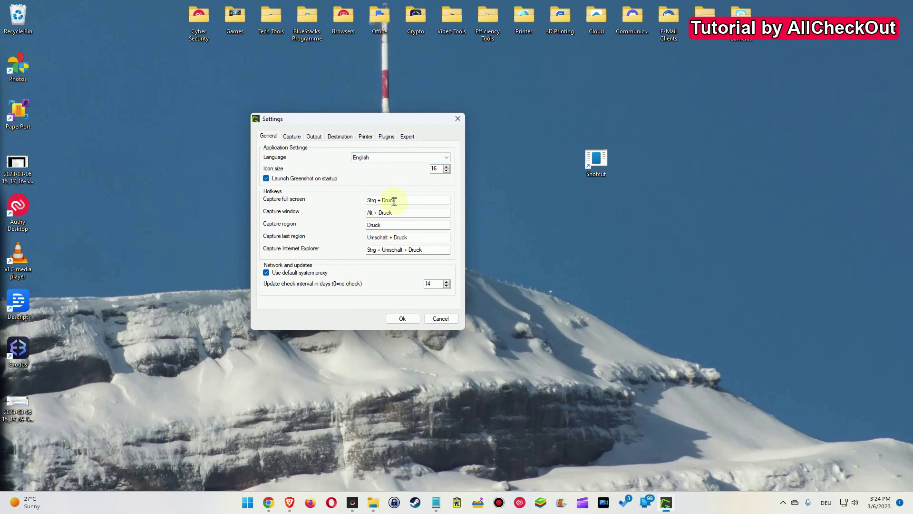
{"action": "left_click", "coordinate": [384, 226]}
{"action": "double_click", "coordinate": [380, 225]}
{"action": "key", "text": "BackSpace"}
{"action": "left_click", "coordinate": [405, 318]}
{"action": "left_click", "coordinate": [458, 119]}
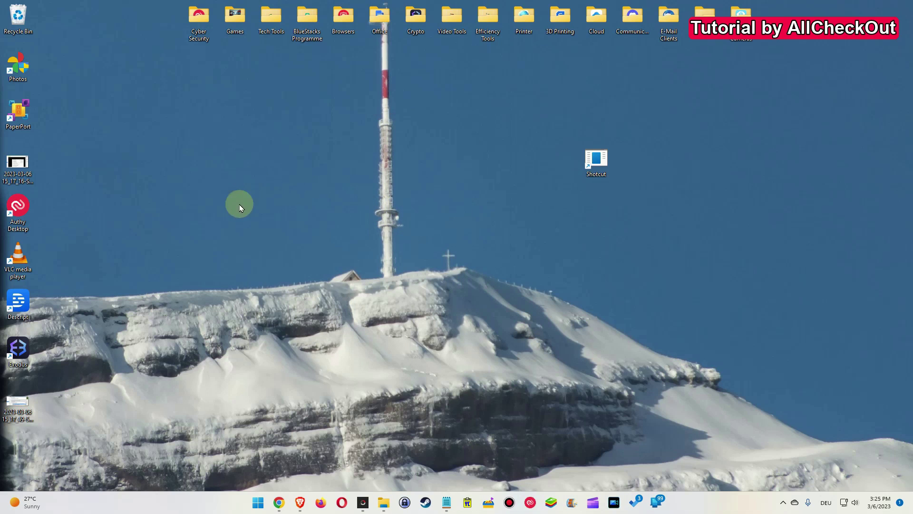
Search 'print' and switch 'Use the Print Screen key to launch screen snipping' Off
{"action": "key", "text": "super"}
{"action": "type", "text": "print"}
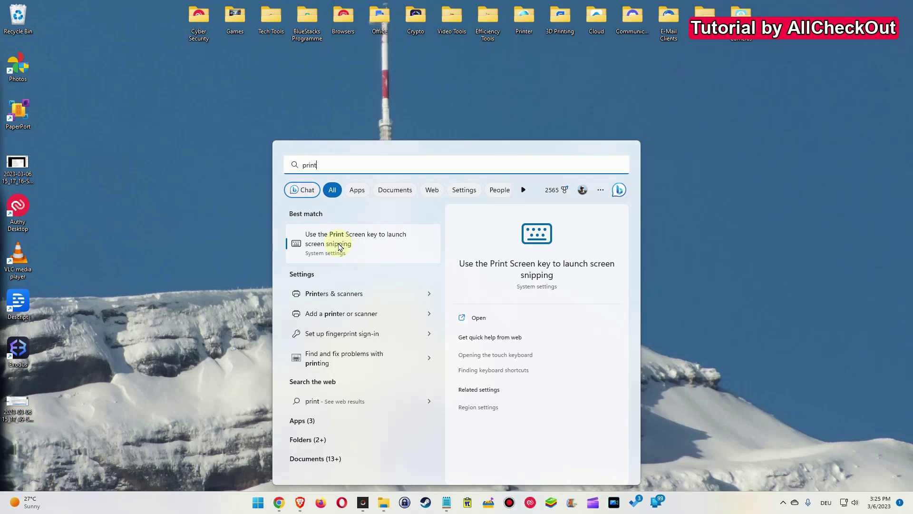
{"action": "left_click", "coordinate": [341, 246]}
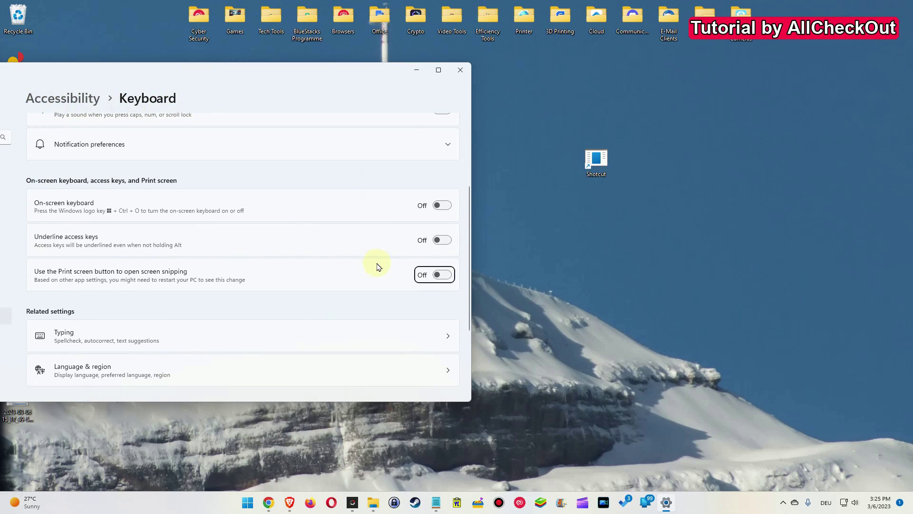
{"action": "left_click", "coordinate": [440, 274]}
{"action": "left_click", "coordinate": [442, 273]}
{"action": "left_click", "coordinate": [448, 275]}
{"action": "left_click", "coordinate": [443, 276]}
Close Windows Settings and open Greenshot's Preferences from its tray icon
{"action": "left_click", "coordinate": [460, 70]}
{"action": "left_click", "coordinate": [784, 503]}
{"action": "right_click", "coordinate": [776, 475]}
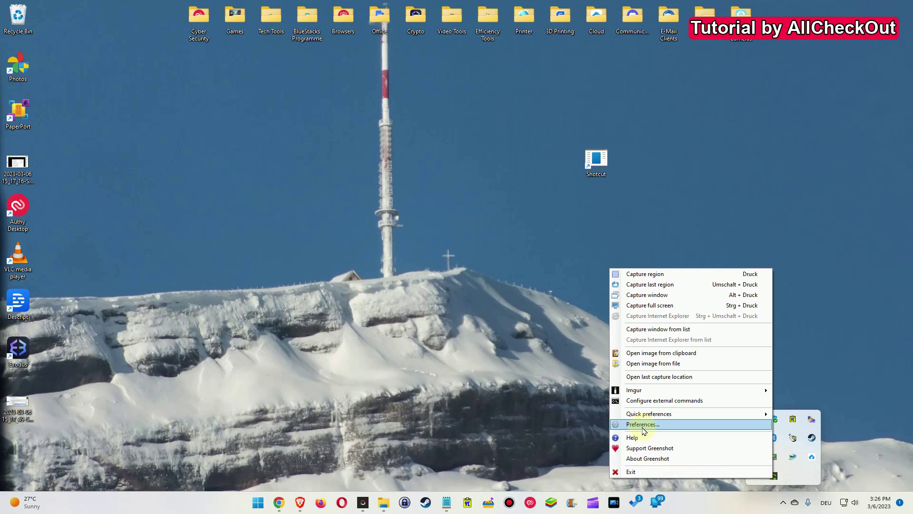
{"action": "left_click", "coordinate": [749, 427]}
{"action": "left_click_drag", "start_coordinate": [233, 115], "coordinate": [245, 120]}
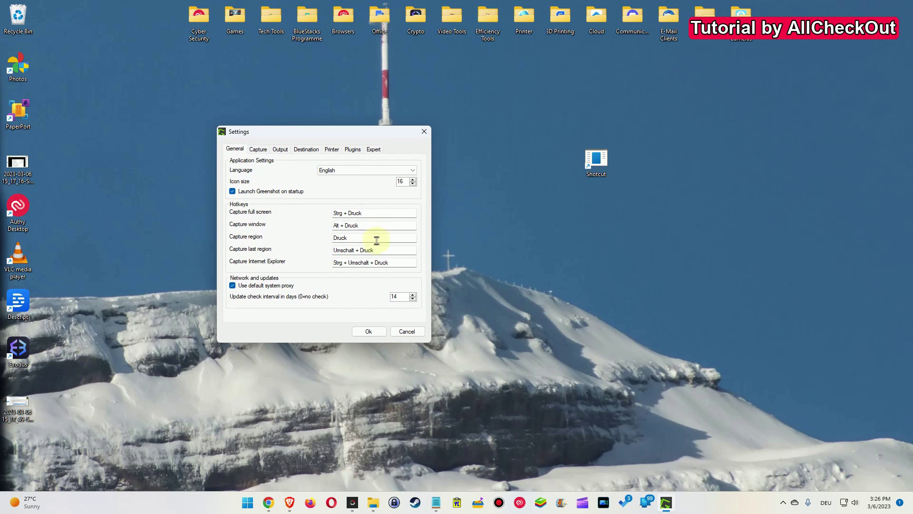
Clear the Capture region hotkey, save the preferences, and press Print Screen to capture
{"action": "left_click", "coordinate": [353, 238]}
{"action": "key", "text": "BackSpace"}
{"action": "left_click", "coordinate": [371, 331]}
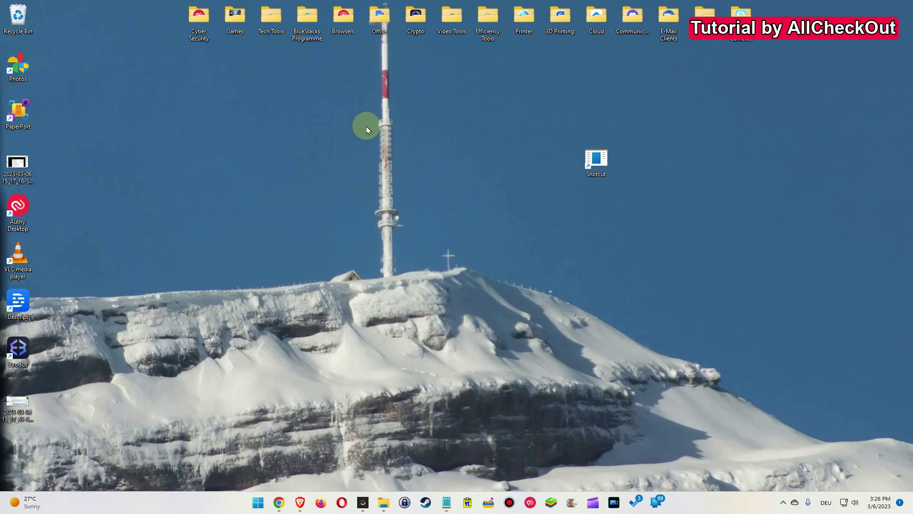
{"action": "key", "text": "Print"}
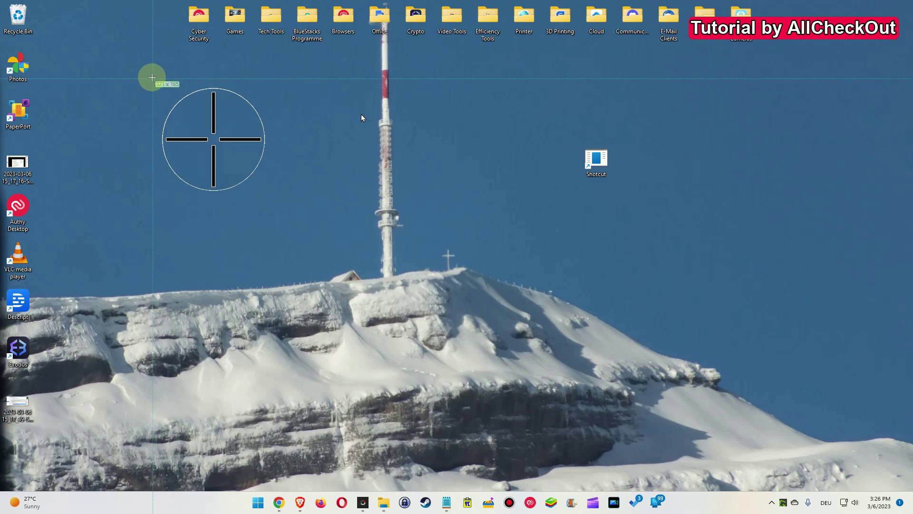
Capture an 857x592 area around the radio tower and send it to the image editor
{"action": "left_click_drag", "start_coordinate": [151, 77], "coordinate": [558, 357]}
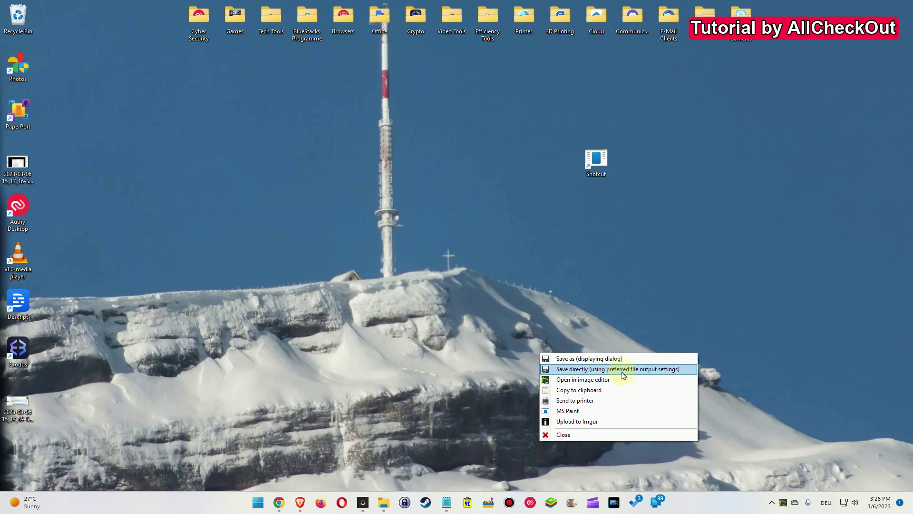
{"action": "left_click", "coordinate": [584, 380]}
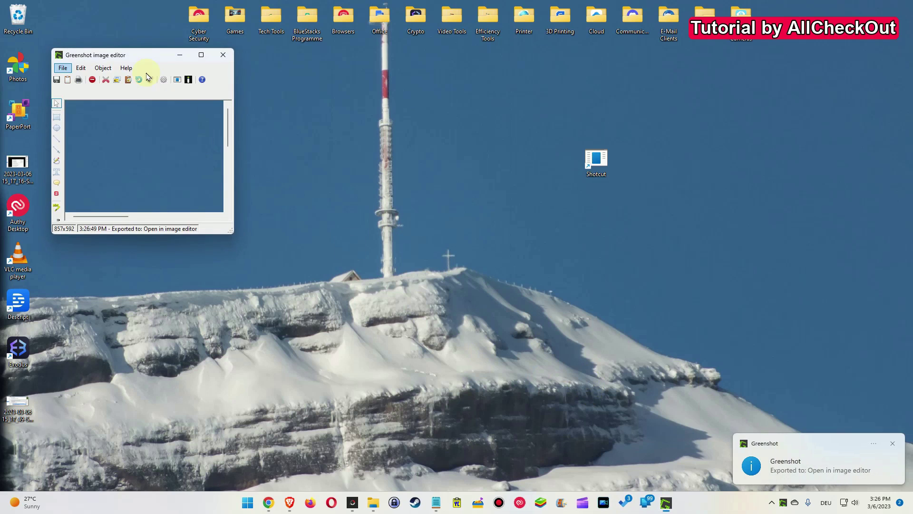
{"action": "left_click_drag", "start_coordinate": [157, 55], "coordinate": [301, 81]}
Enlarge the editor window and dismiss the Greenshot notification
{"action": "left_click_drag", "start_coordinate": [375, 258], "coordinate": [621, 349]}
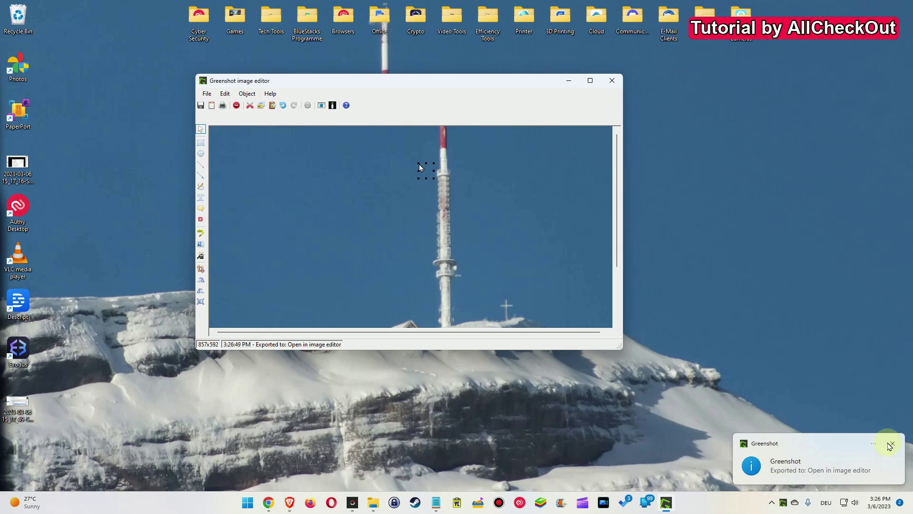
{"action": "left_click", "coordinate": [874, 443]}
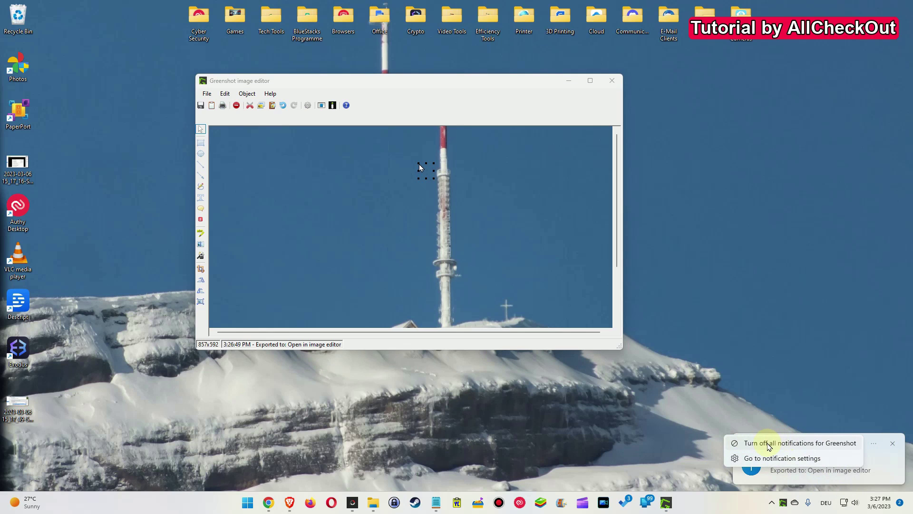
{"action": "left_click", "coordinate": [769, 445]}
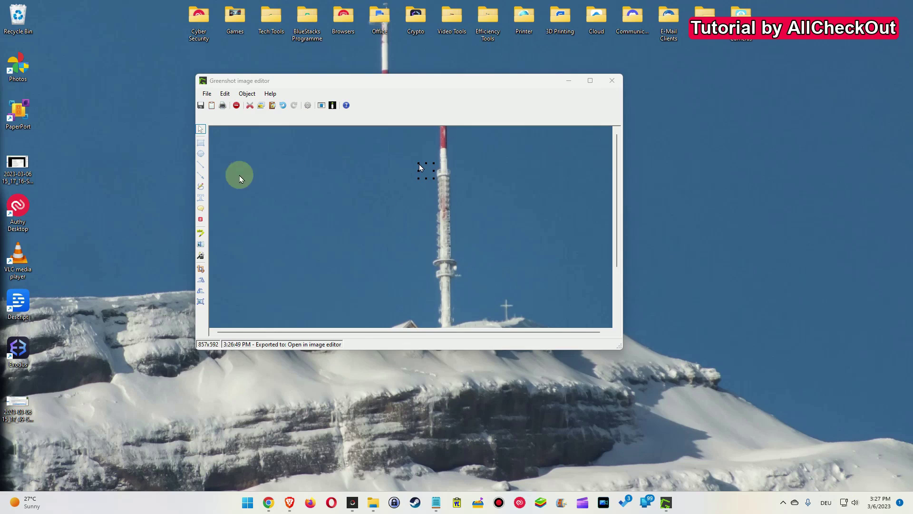
Draw a green highlight line and box, then two red lines with the Line tool
{"action": "left_click", "coordinate": [229, 243]}
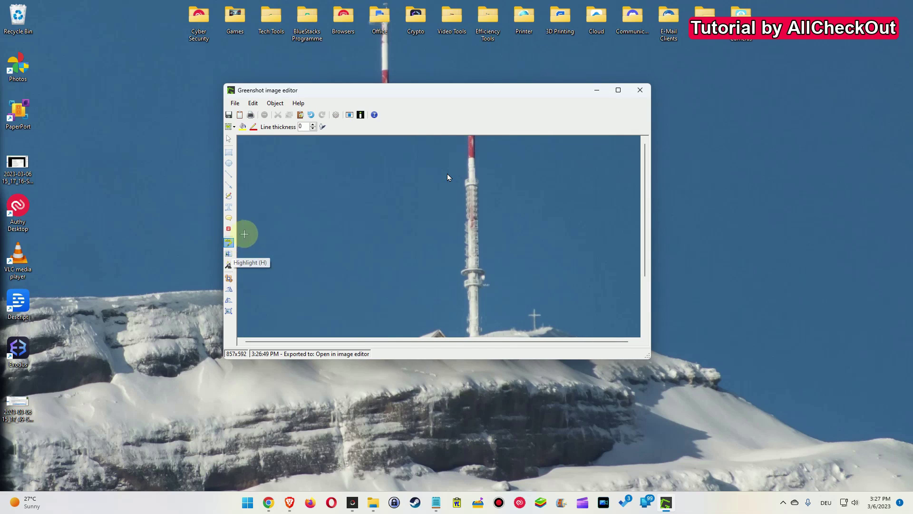
{"action": "left_click_drag", "start_coordinate": [411, 206], "coordinate": [261, 206]}
{"action": "left_click_drag", "start_coordinate": [328, 214], "coordinate": [381, 262]}
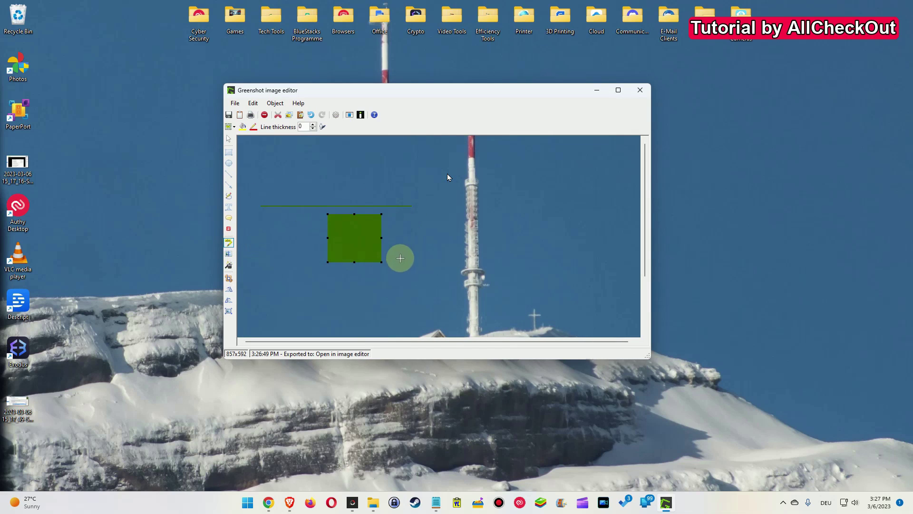
{"action": "key", "text": "l"}
{"action": "left_click_drag", "start_coordinate": [249, 171], "coordinate": [480, 181]}
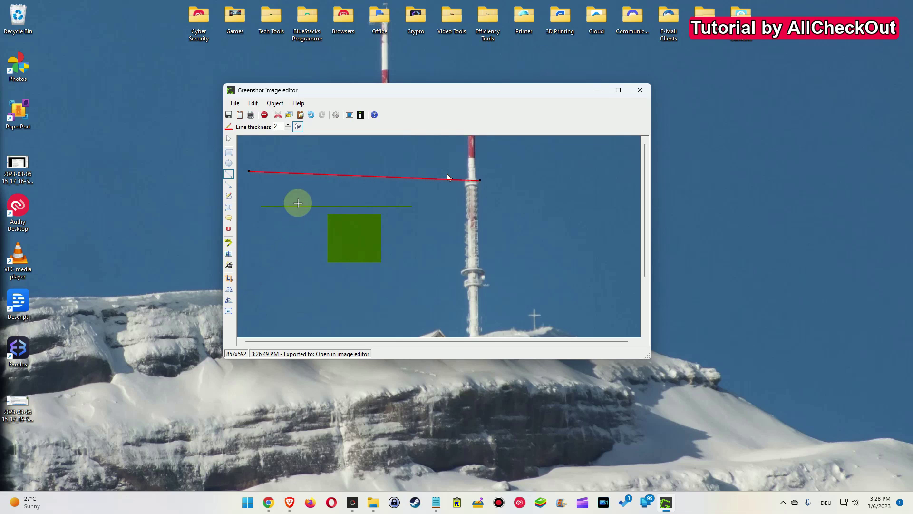
{"action": "left_click_drag", "start_coordinate": [322, 236], "coordinate": [310, 226]}
Set the highlight colour to black and cover the tower's middle with a black box
{"action": "key", "text": "h"}
{"action": "left_click", "coordinate": [243, 126]}
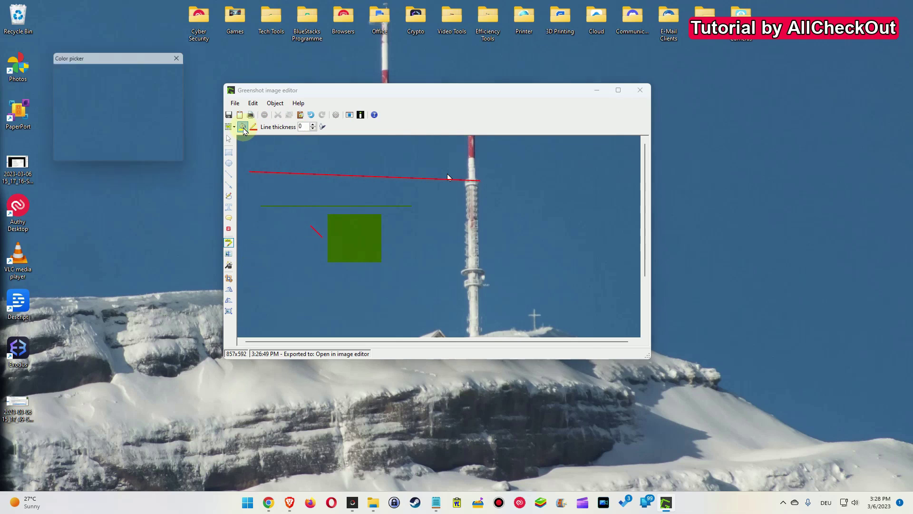
{"action": "left_click", "coordinate": [144, 71]}
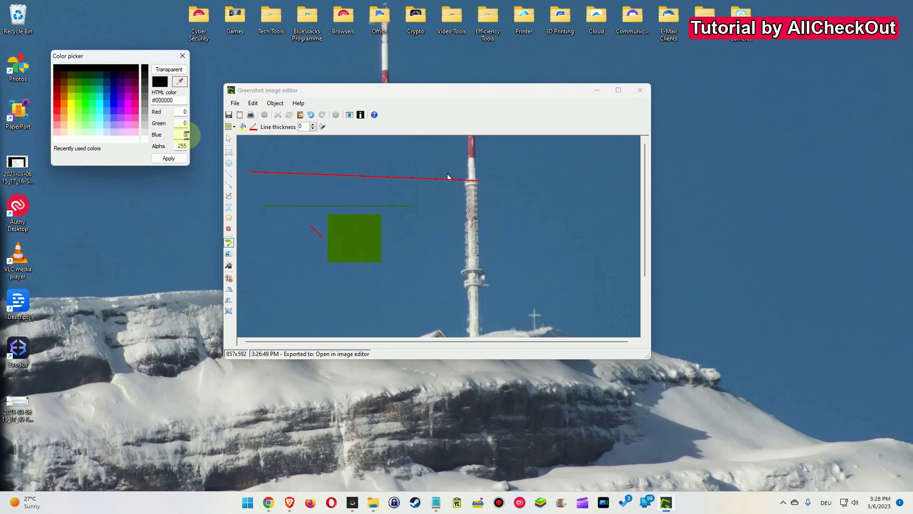
{"action": "left_click", "coordinate": [169, 159]}
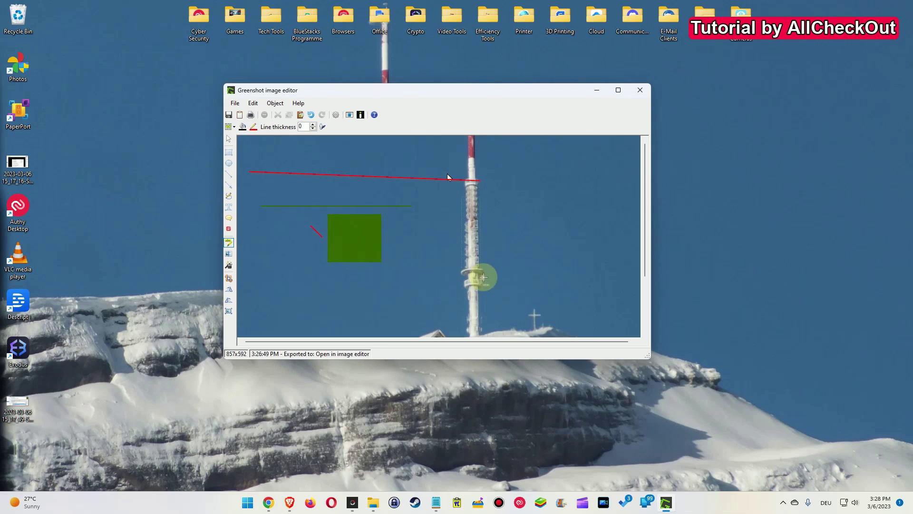
{"action": "left_click_drag", "start_coordinate": [483, 277], "coordinate": [484, 276]}
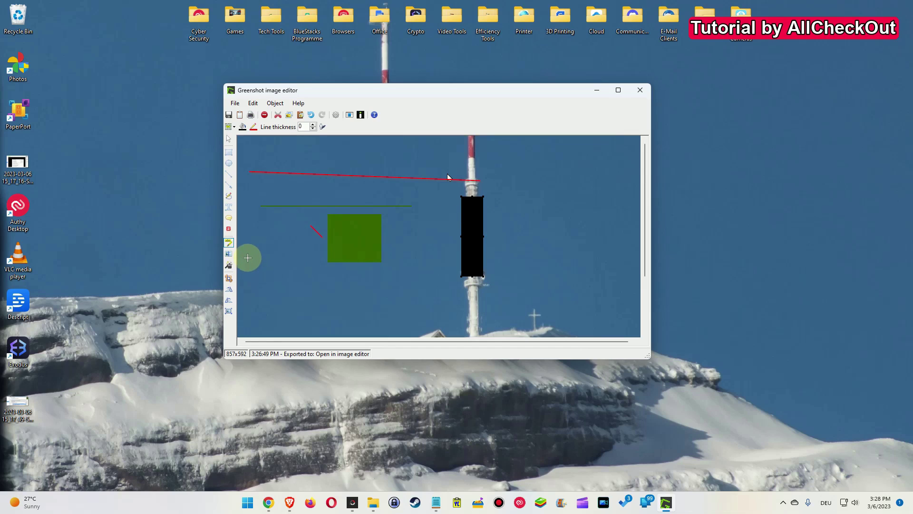
{"action": "left_click", "coordinate": [230, 254]}
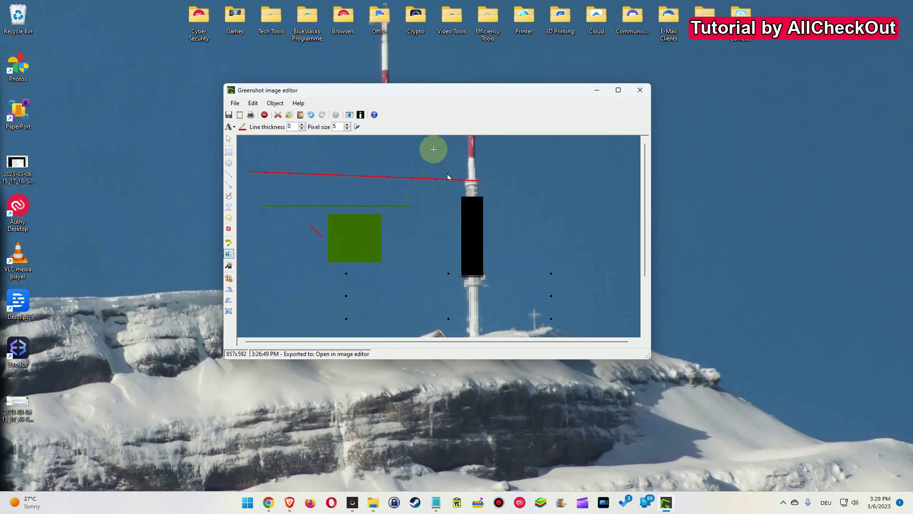
Pixelate the tower top, the short lines and the summit cross, then dismiss the export options
{"action": "left_click_drag", "start_coordinate": [432, 149], "coordinate": [563, 246]}
{"action": "left_click_drag", "start_coordinate": [275, 190], "coordinate": [455, 271]}
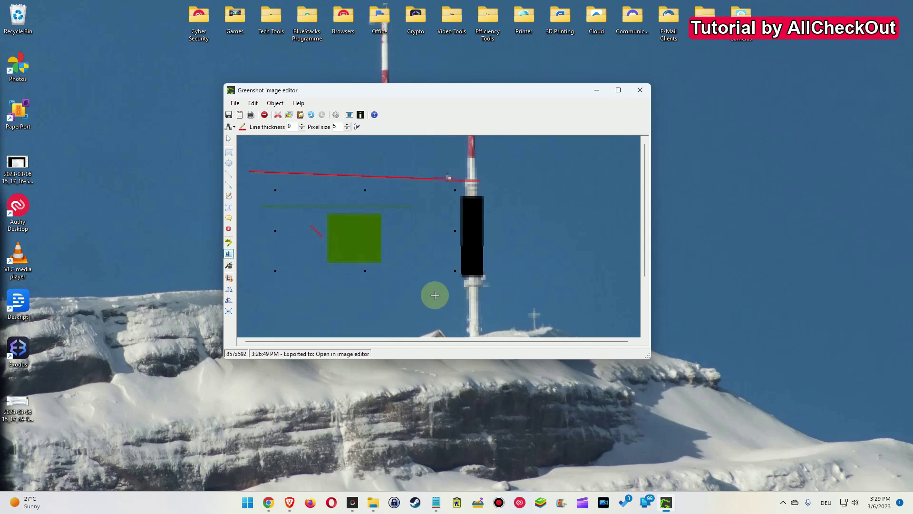
{"action": "left_click_drag", "start_coordinate": [404, 290], "coordinate": [599, 334]}
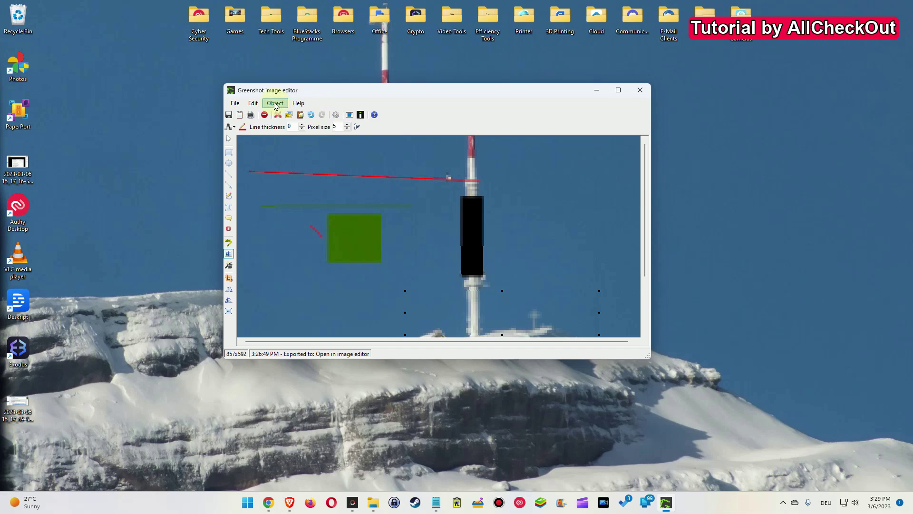
{"action": "left_click", "coordinate": [235, 103]}
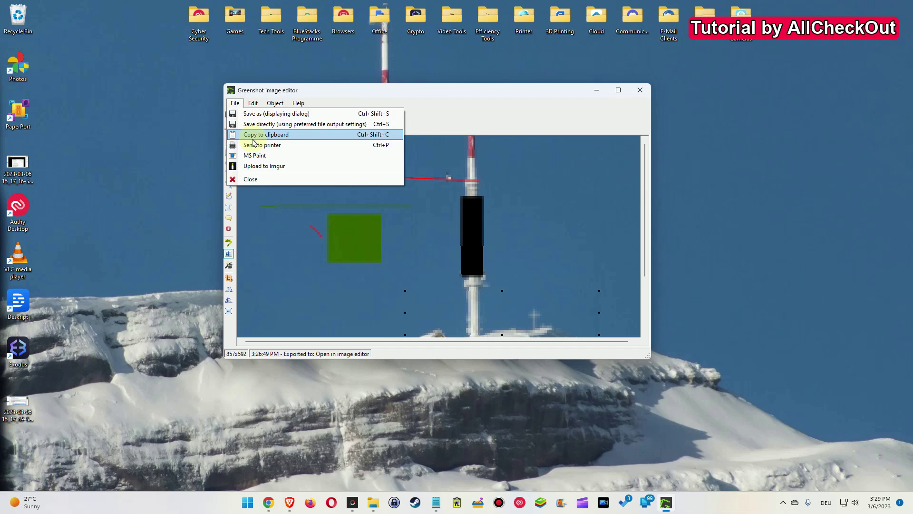
{"action": "left_click", "coordinate": [558, 107]}
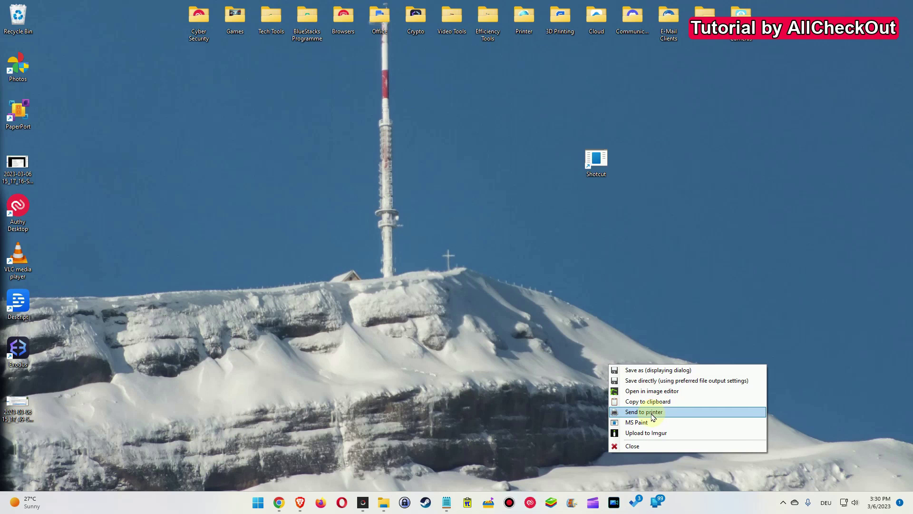
Send the fresh desktop capture to the Upload to Imgur destination
{"action": "mouse_move", "coordinate": [653, 418]}
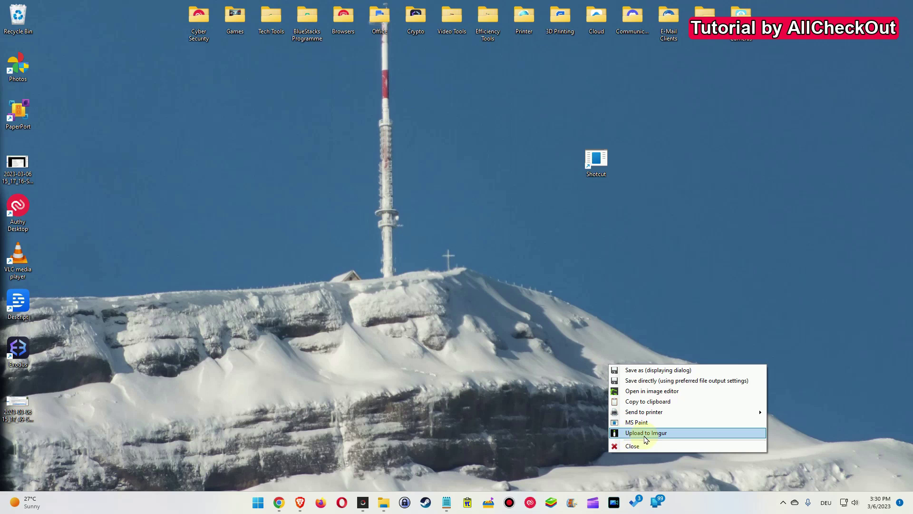
{"action": "left_click", "coordinate": [647, 434]}
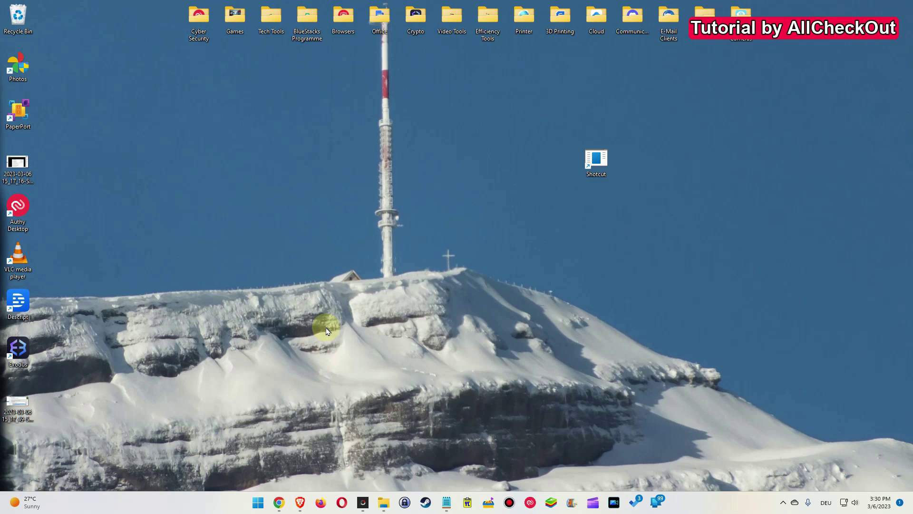
View the uploaded capture at its i.imgur.com link in Chrome, then hide the browser
{"action": "left_click", "coordinate": [279, 503]}
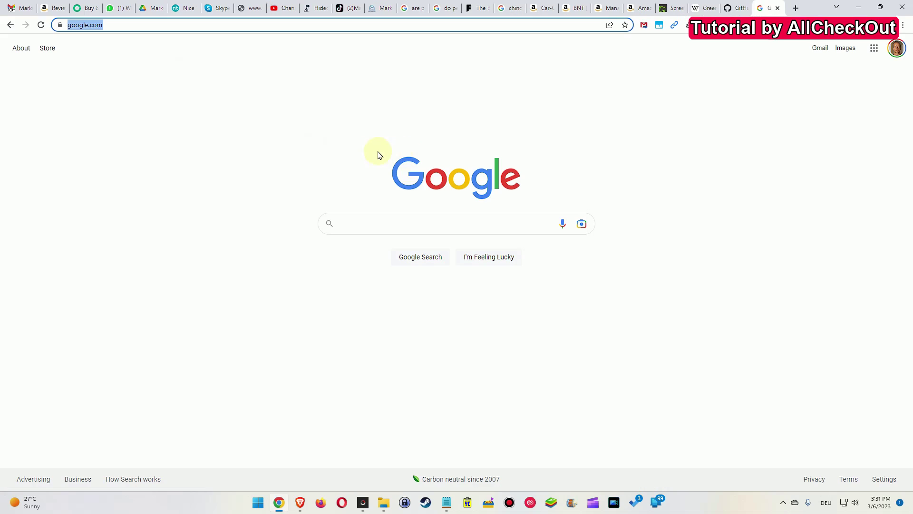
{"action": "key", "text": "ctrl+v"}
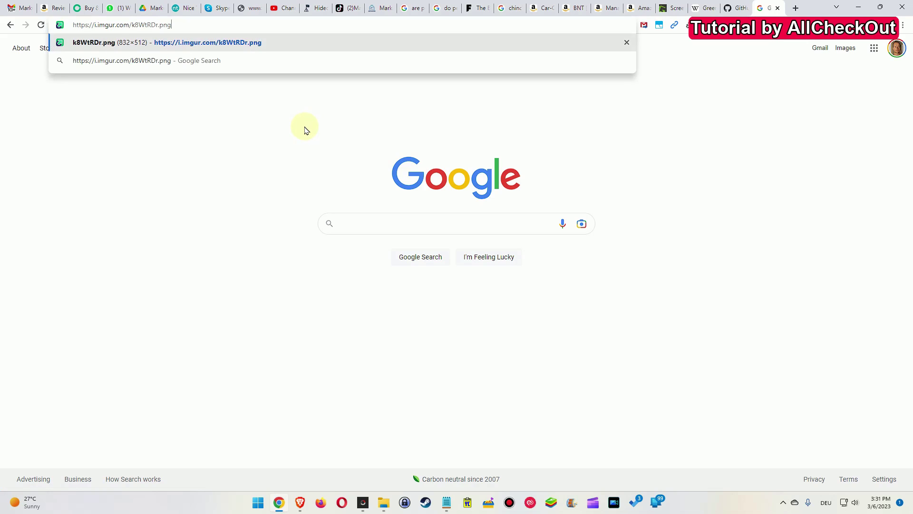
{"action": "key", "text": "Return"}
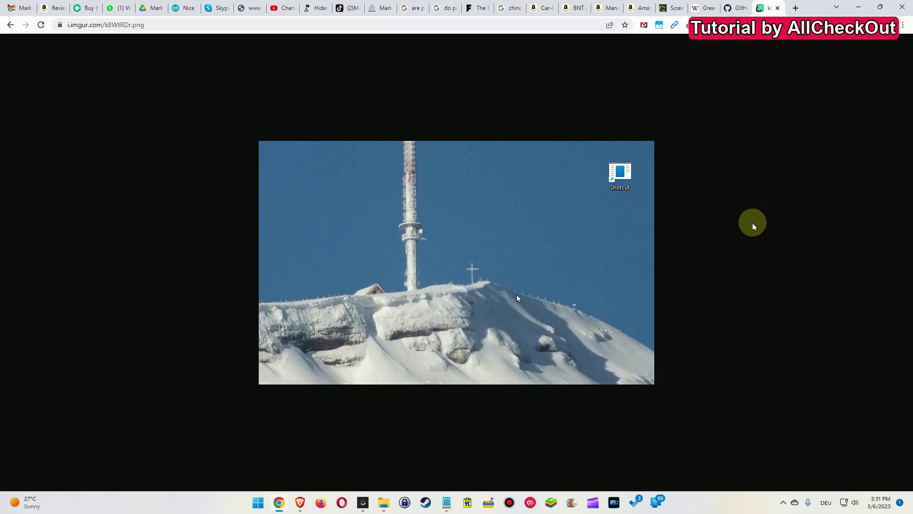
{"action": "key", "text": "super+d"}
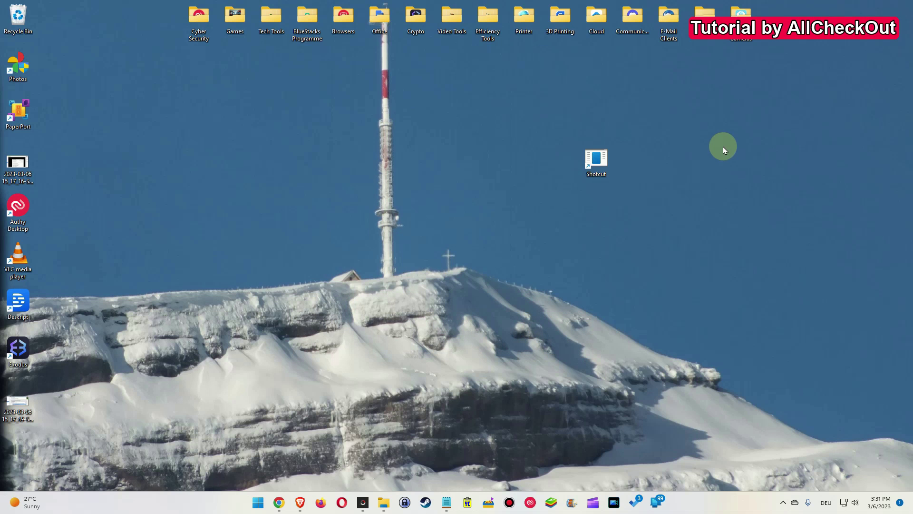
Snip the radio tower and snowy summit with Win+Shift+S and open the snip in Snipping Tool
{"action": "key", "text": "super+shift+s"}
{"action": "left_click_drag", "start_coordinate": [163, 107], "coordinate": [782, 383]}
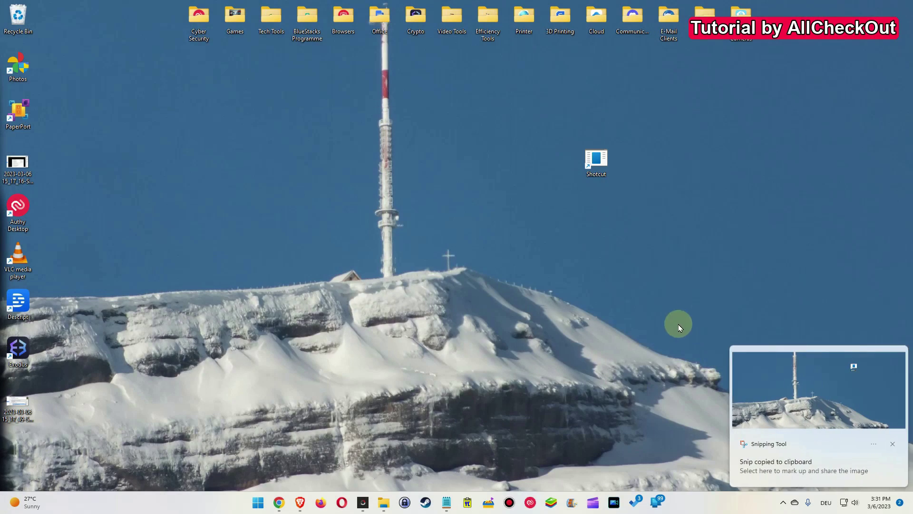
{"action": "left_click", "coordinate": [802, 383]}
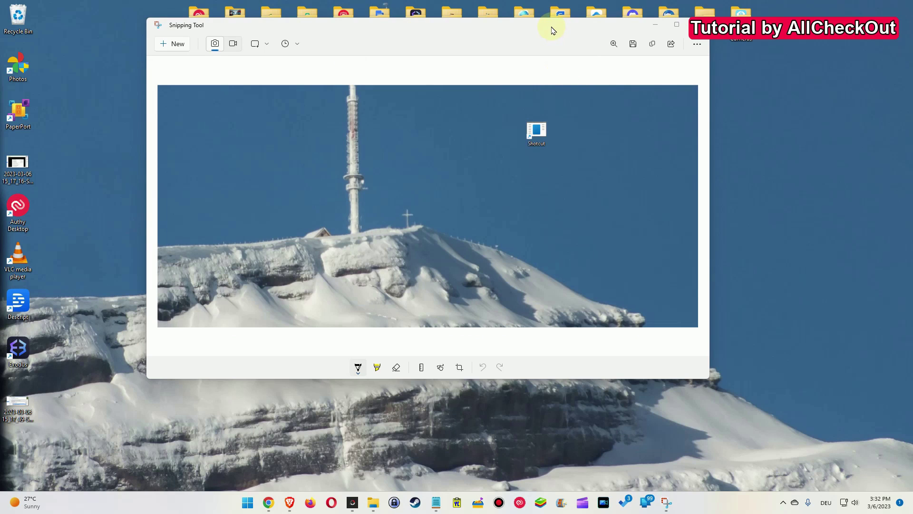
{"action": "left_click_drag", "start_coordinate": [552, 30], "coordinate": [573, 59]}
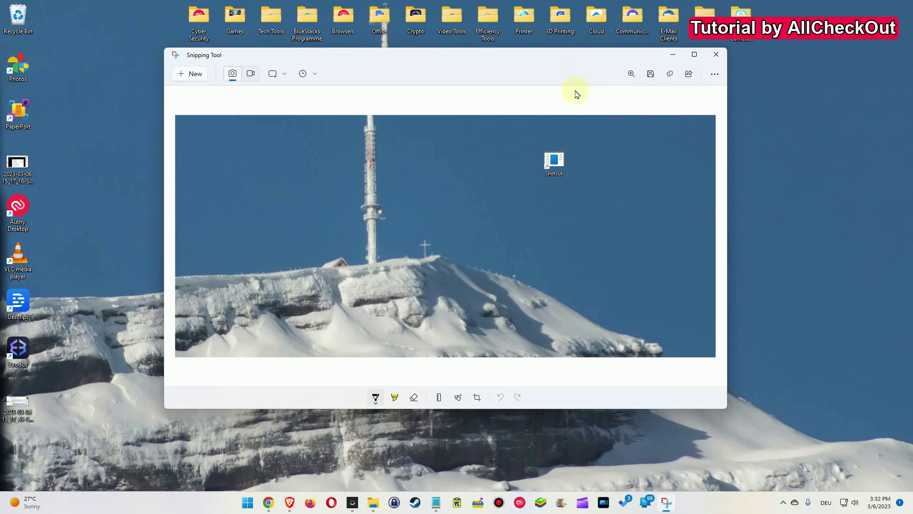
{"action": "left_click", "coordinate": [714, 73]}
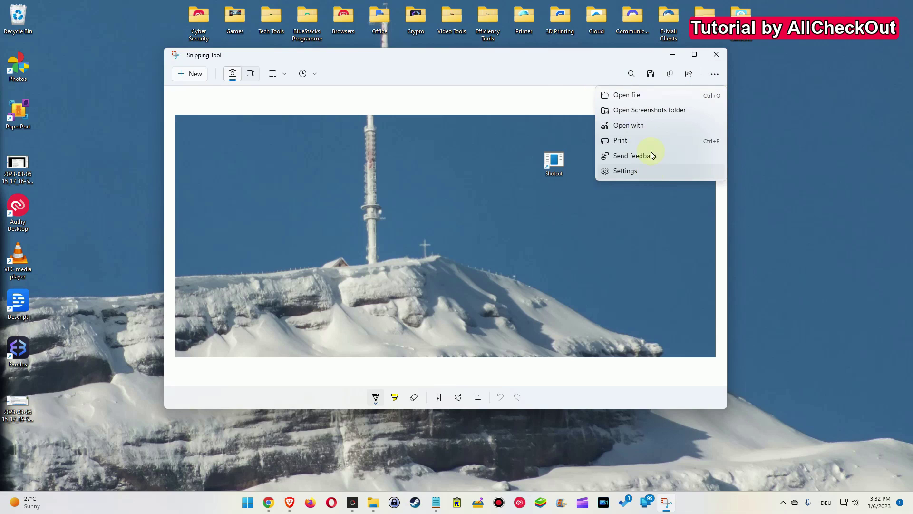
{"action": "left_click", "coordinate": [538, 67]}
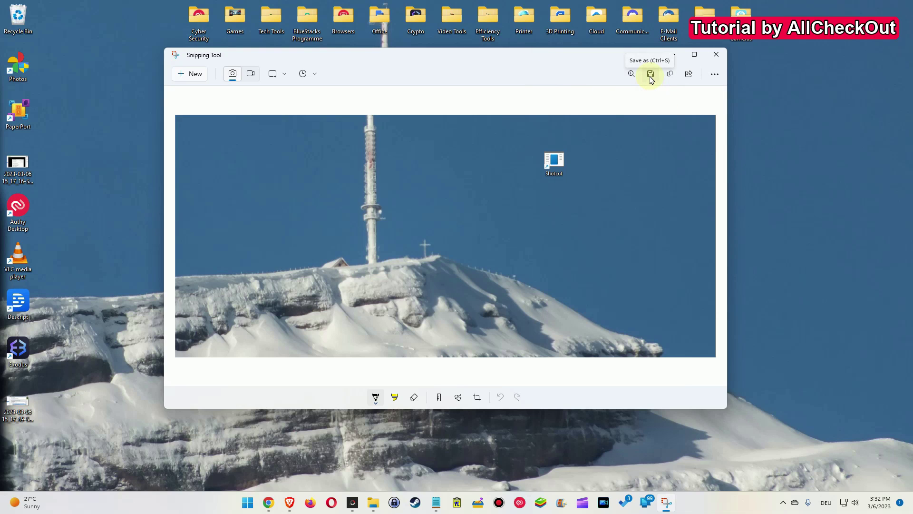
{"action": "left_click", "coordinate": [650, 76]}
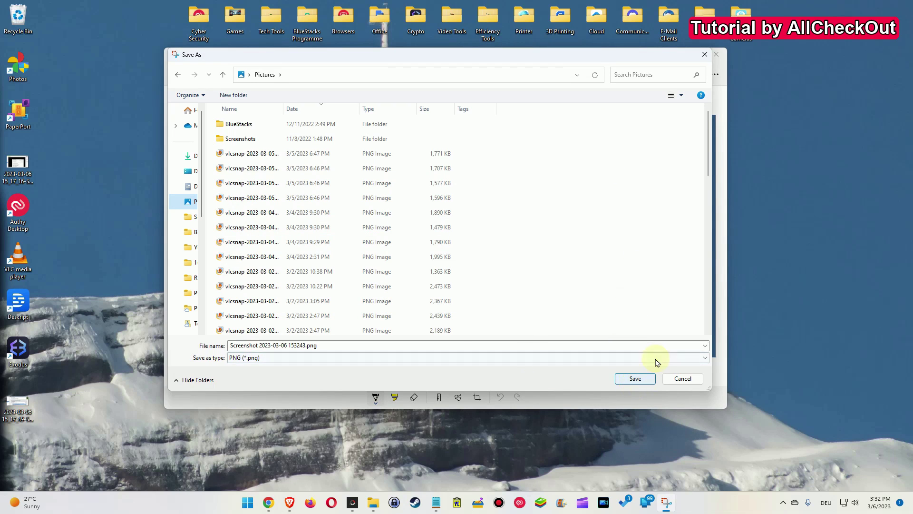
{"action": "left_click", "coordinate": [683, 378]}
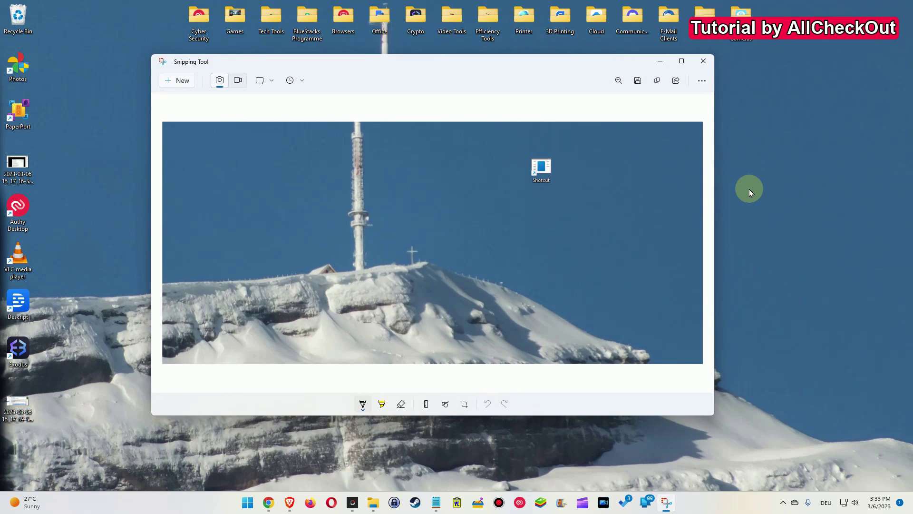